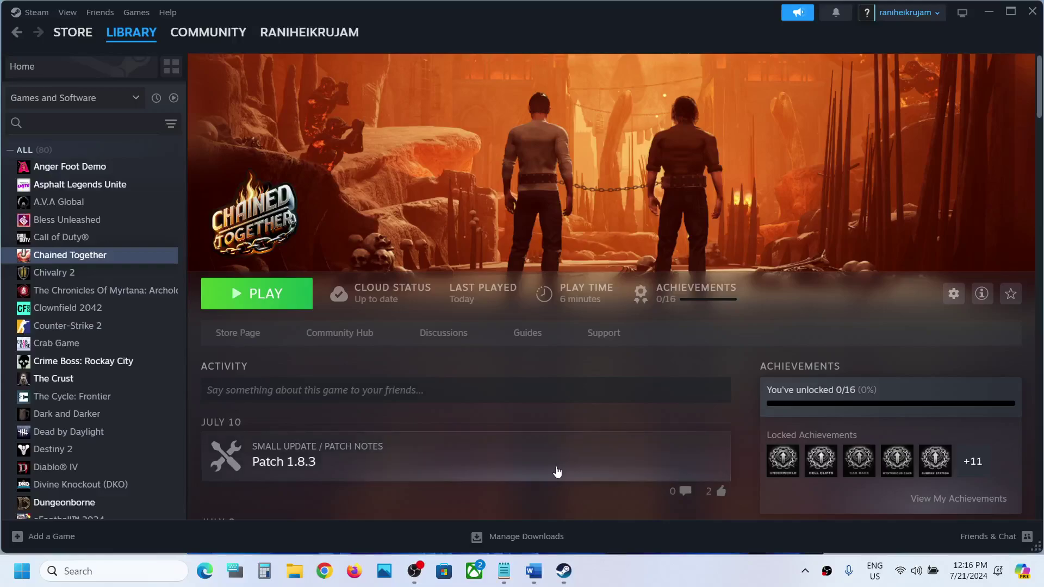
Switch to Word and review the note naming the Chained Together Visual C++ Runtime, VCRUNTIME140.dll and MSVCP140.dll errors.
{"action": "left_click", "coordinate": [537, 575]}
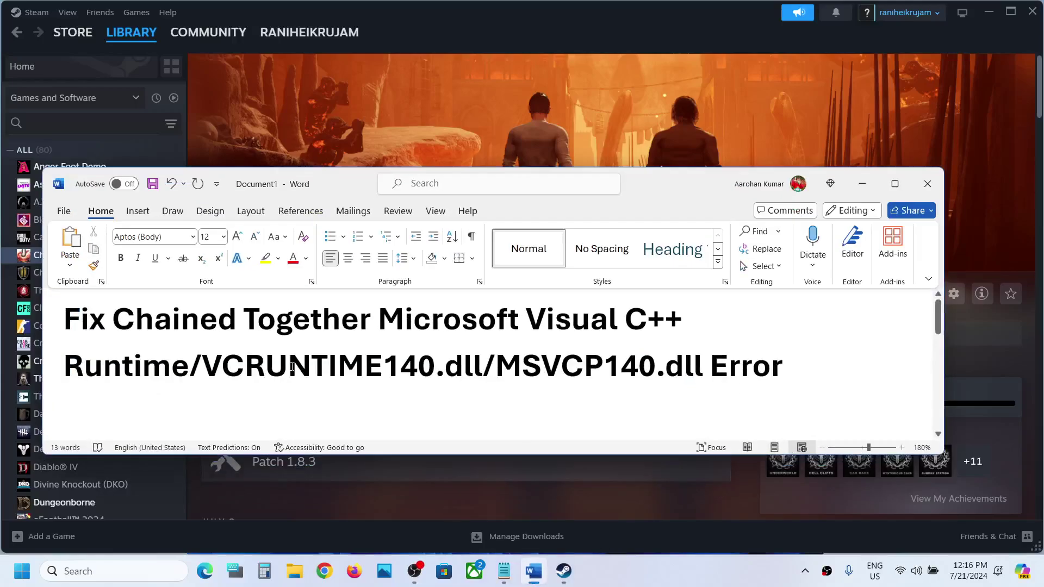
{"action": "left_click_drag", "start_coordinate": [477, 316], "coordinate": [659, 366]}
{"action": "left_click", "coordinate": [223, 374]}
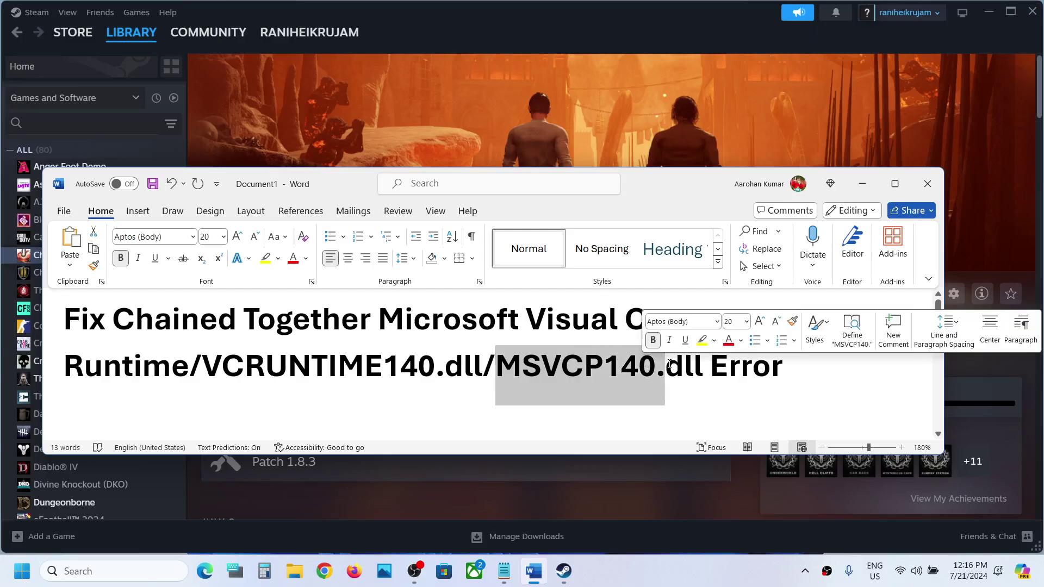
{"action": "left_click", "coordinate": [870, 185]}
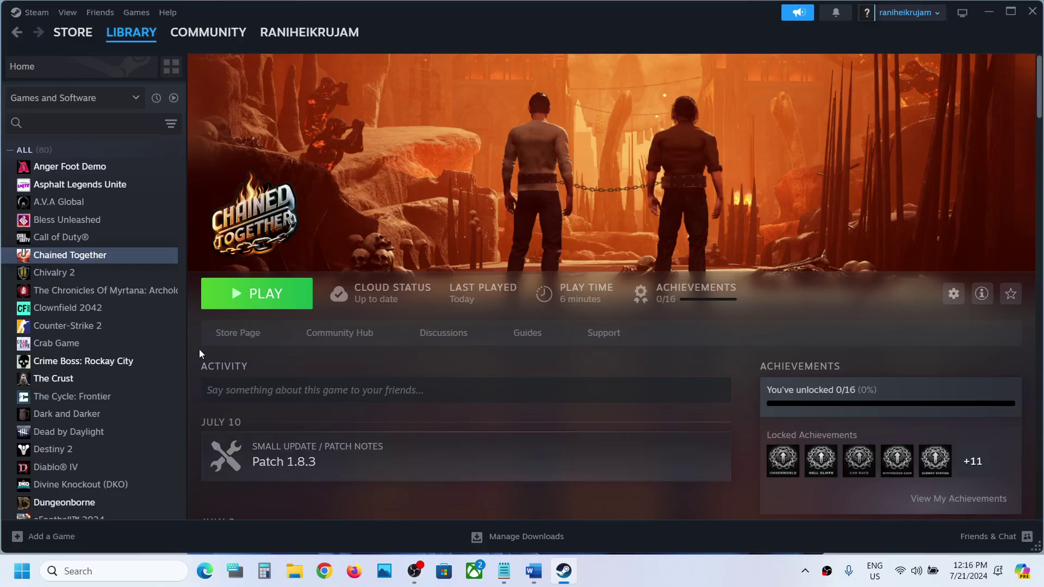
Open the local installation folder of Chained Together from the Steam library.
{"action": "right_click", "coordinate": [88, 257]}
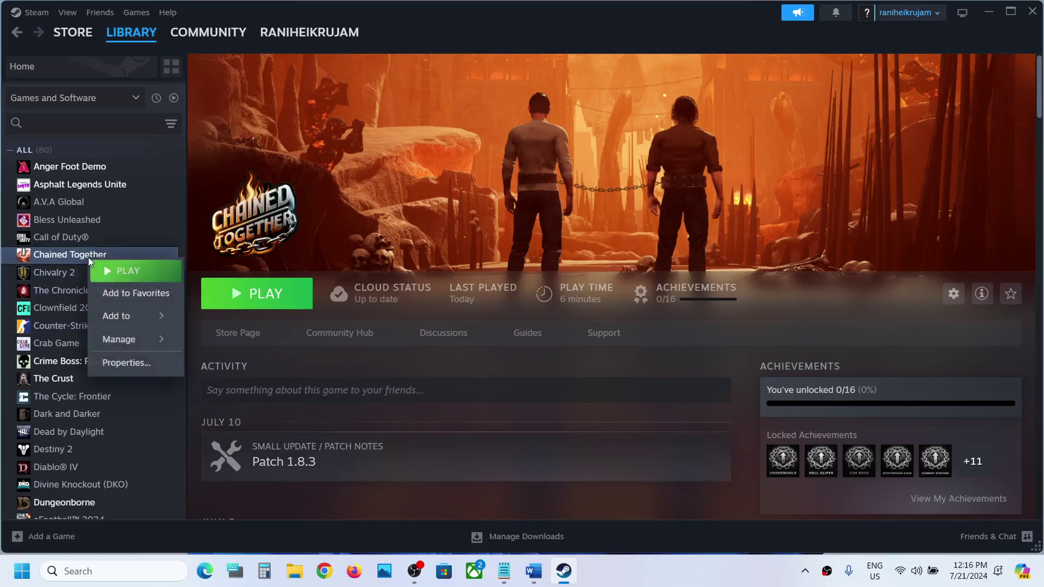
{"action": "mouse_move", "coordinate": [139, 341]}
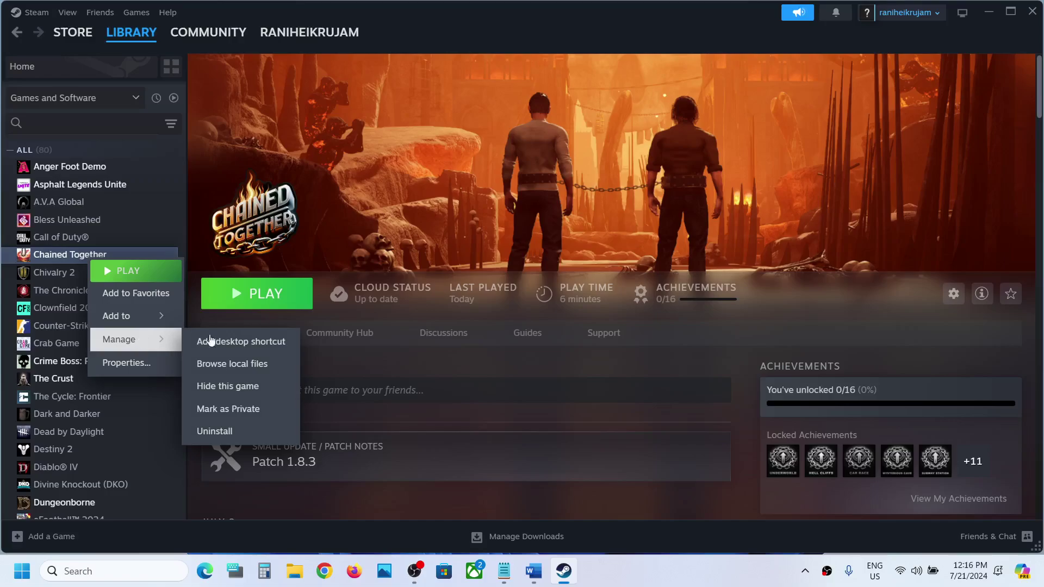
{"action": "left_click", "coordinate": [243, 370]}
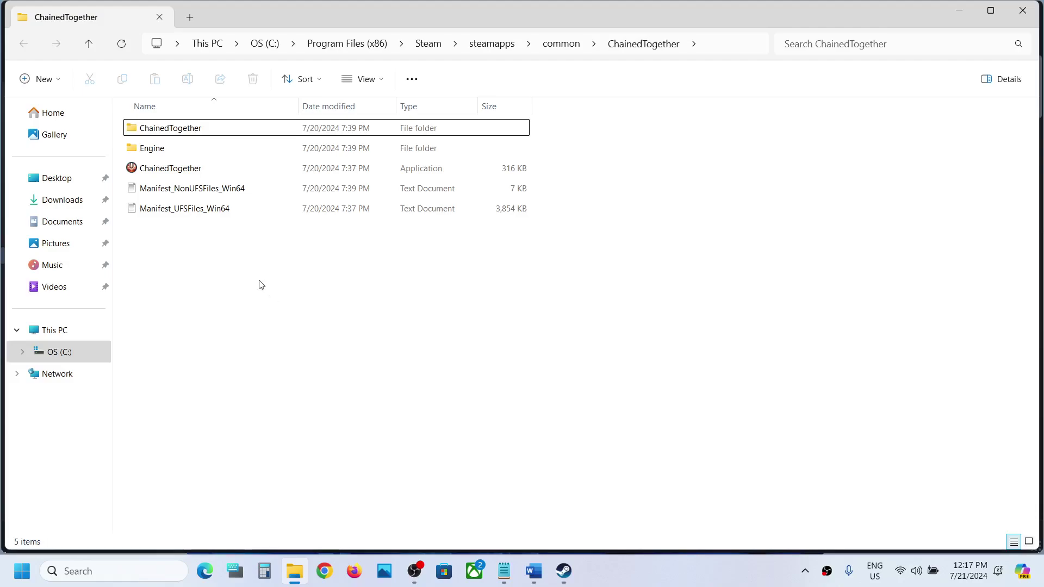
Go to the Engine\Extras\Redist\en-us subfolder of the game's installation folder.
{"action": "left_click", "coordinate": [148, 152]}
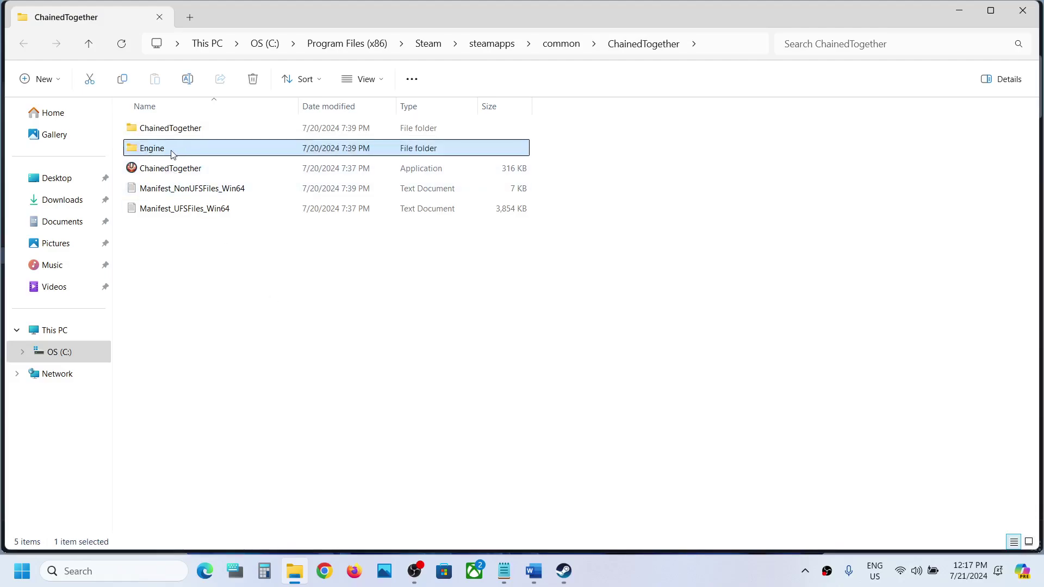
{"action": "double_click", "coordinate": [172, 154]}
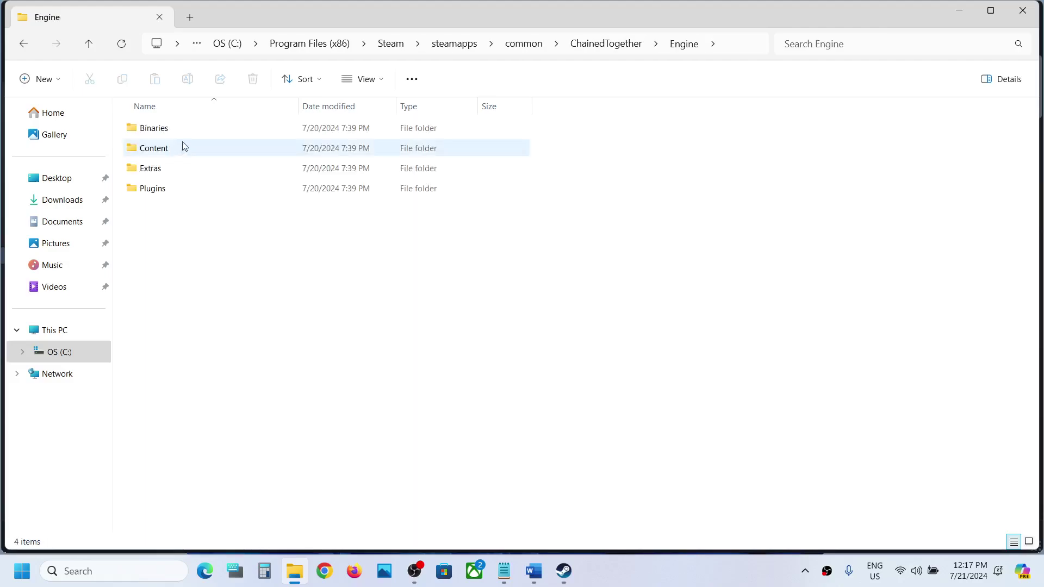
{"action": "left_click", "coordinate": [149, 173]}
{"action": "double_click", "coordinate": [181, 173]}
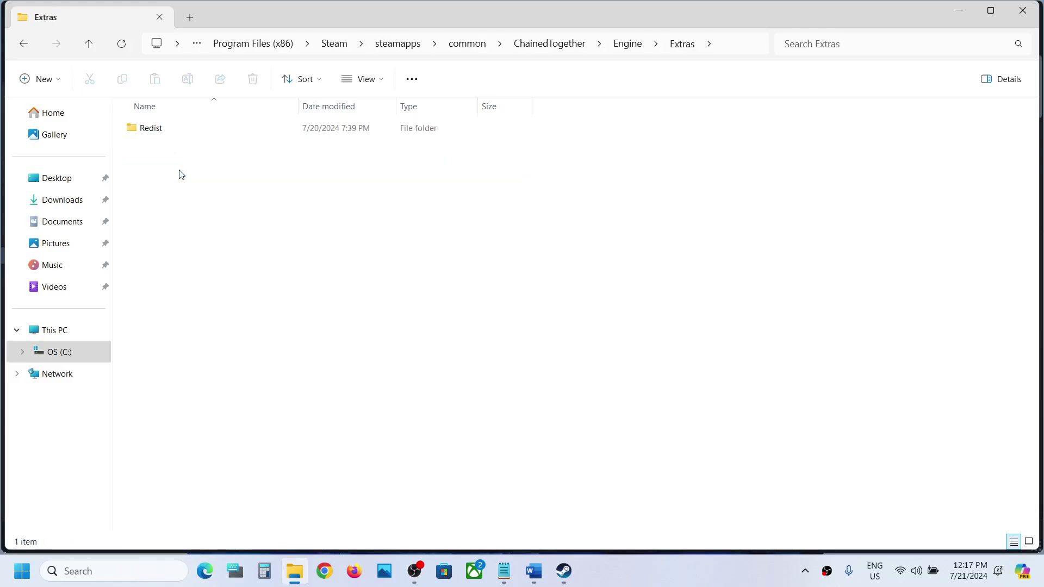
{"action": "double_click", "coordinate": [164, 132]}
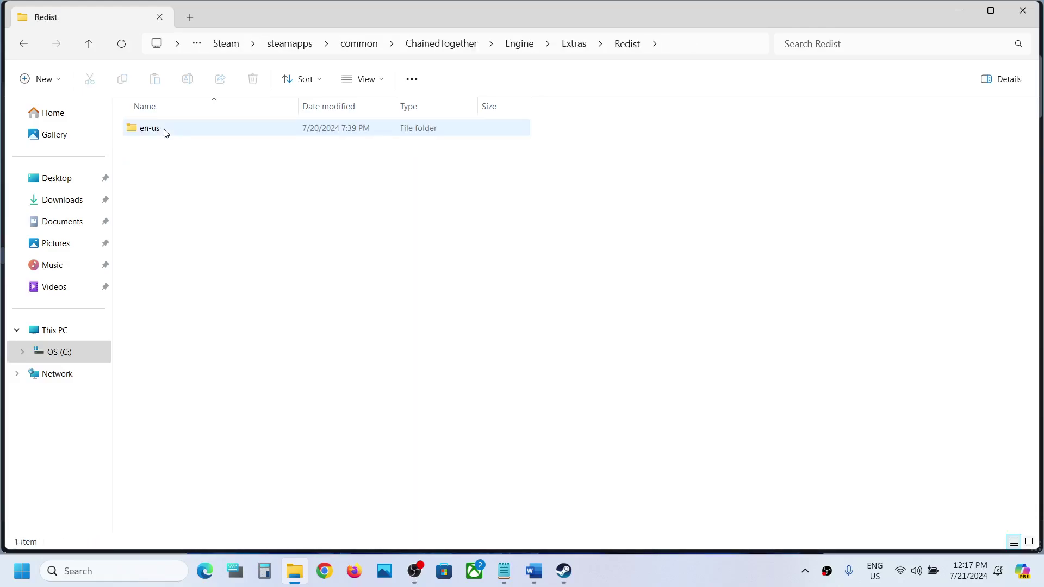
{"action": "left_click", "coordinate": [194, 135]}
{"action": "double_click", "coordinate": [194, 135]}
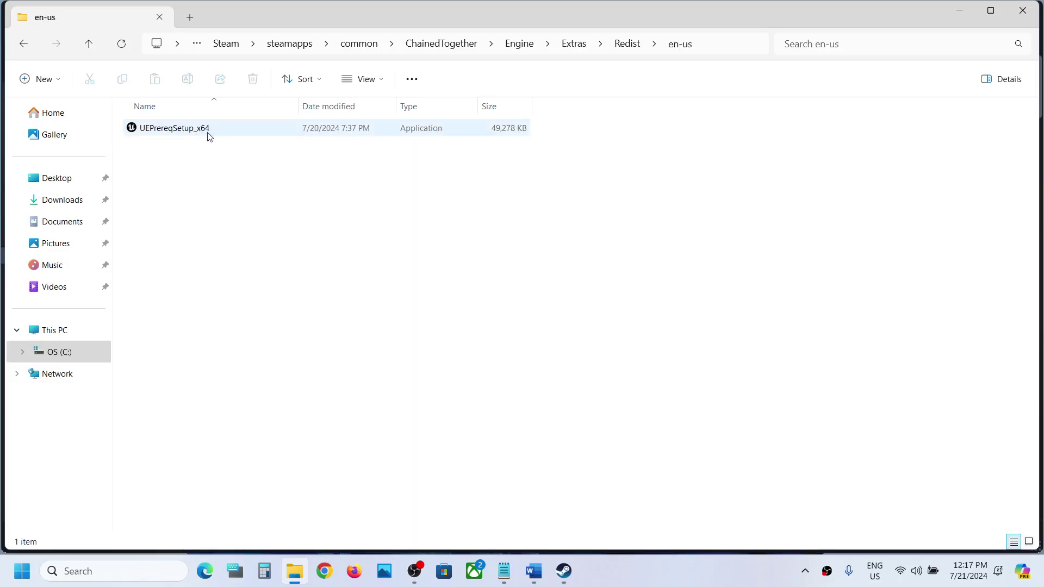
Run UEPrereqSetup_x64 as administrator, uninstall UE Prerequisites (x64) and close the setup.
{"action": "left_click", "coordinate": [195, 136]}
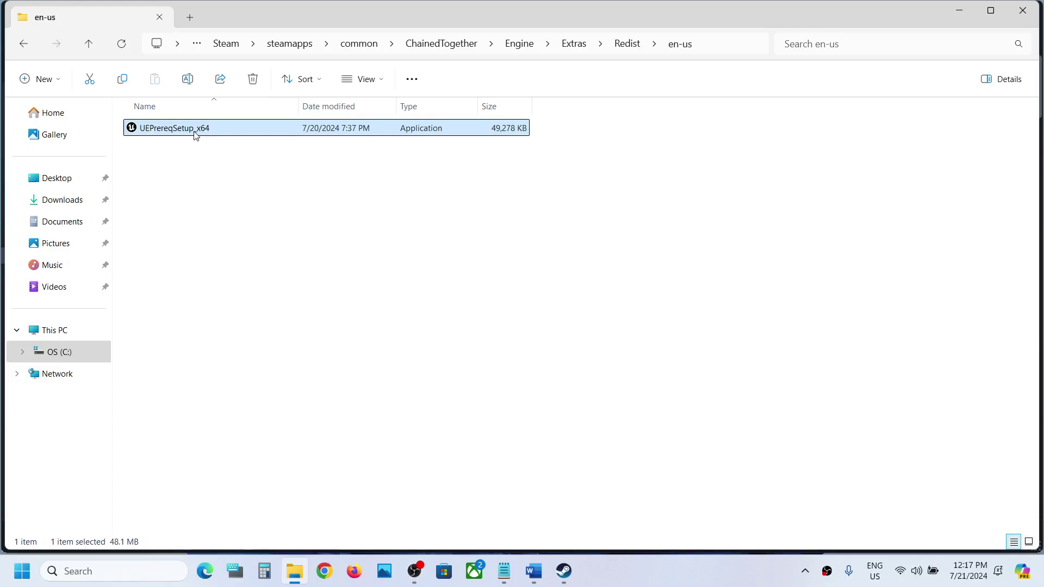
{"action": "right_click", "coordinate": [196, 135]}
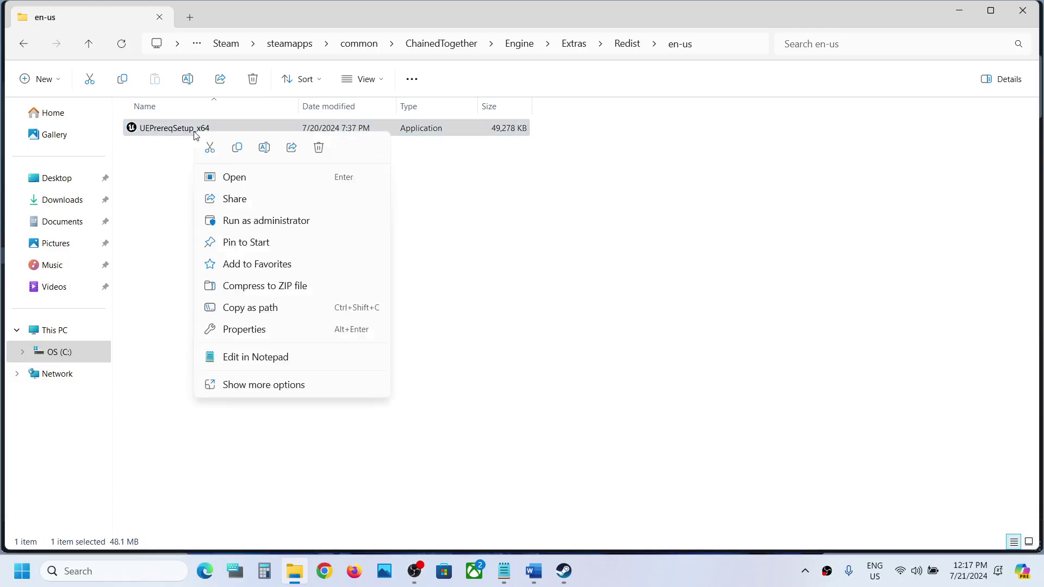
{"action": "left_click", "coordinate": [261, 220]}
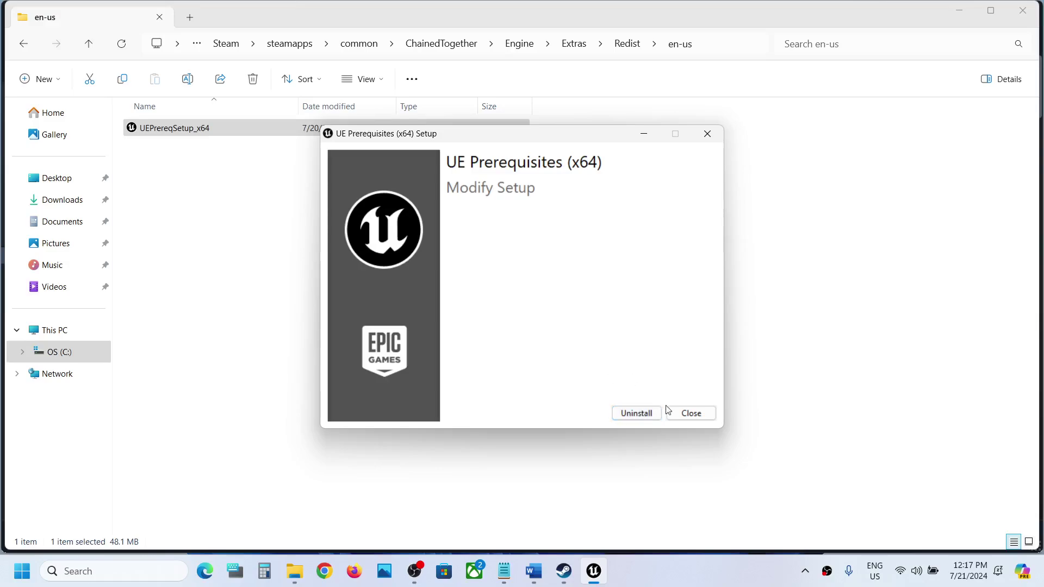
{"action": "left_click", "coordinate": [645, 414]}
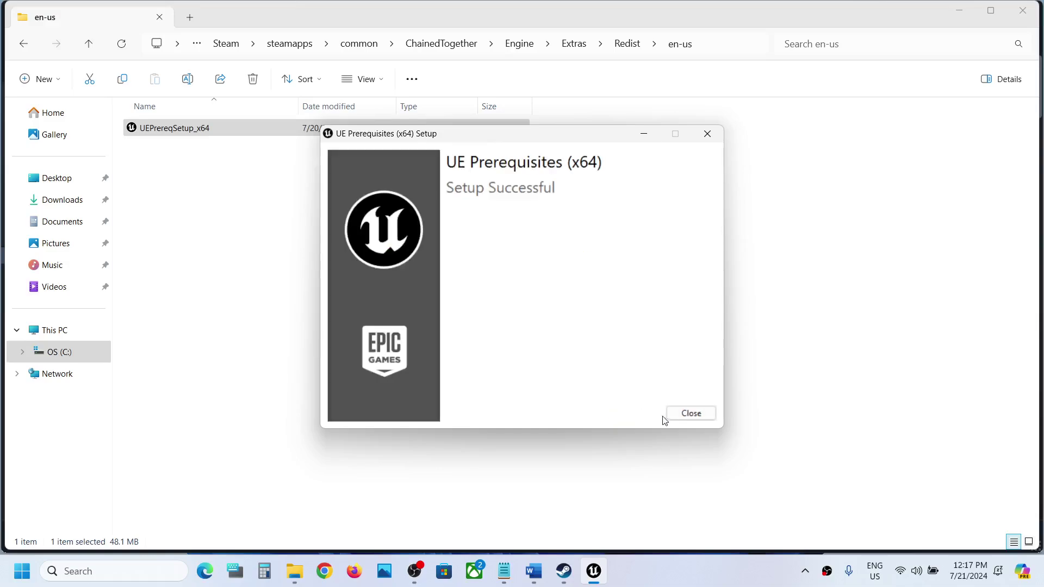
{"action": "left_click", "coordinate": [684, 417]}
Run UEPrereqSetup_x64 as administrator again, accept the license terms, install UE Prerequisites (x64) and close the setup.
{"action": "left_click", "coordinate": [190, 133]}
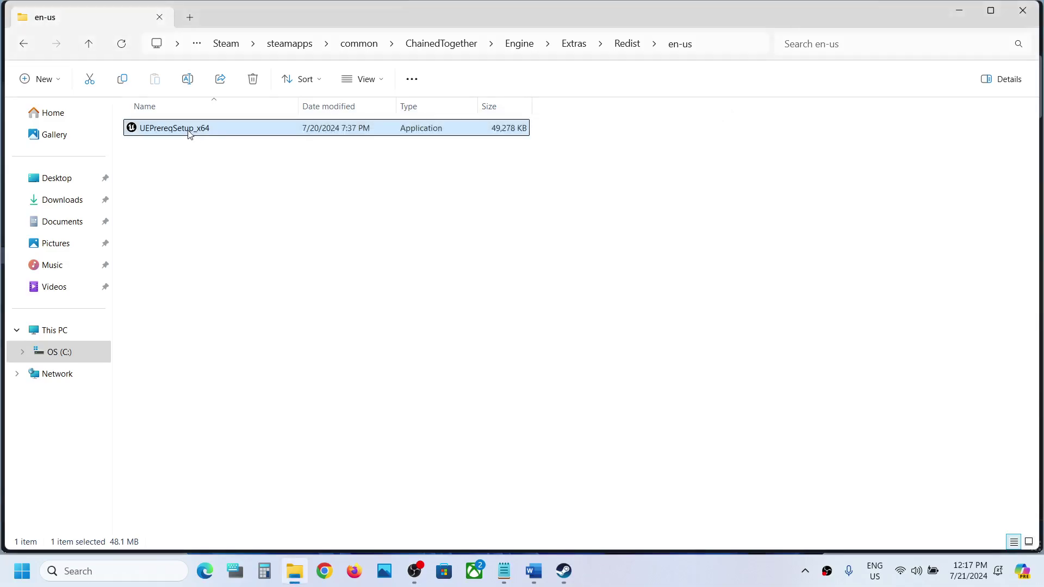
{"action": "right_click", "coordinate": [190, 133]}
{"action": "left_click", "coordinate": [250, 218]}
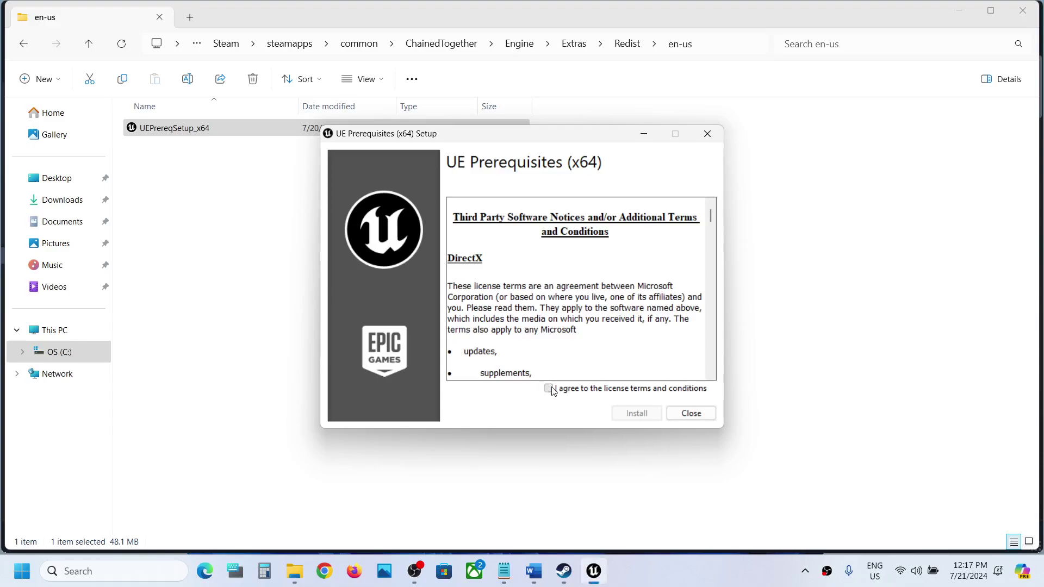
{"action": "left_click", "coordinate": [636, 411]}
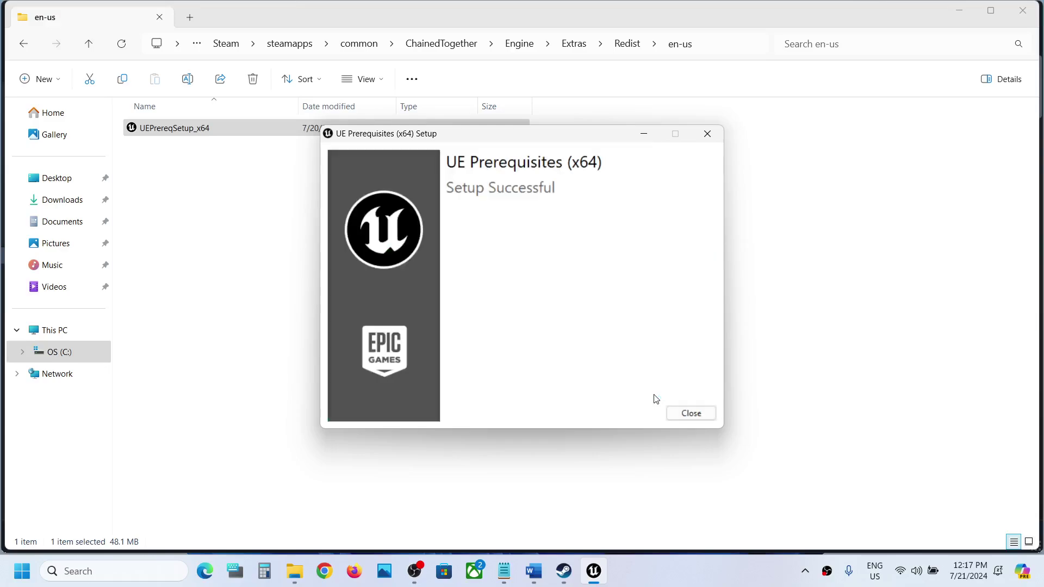
{"action": "left_click", "coordinate": [686, 412]}
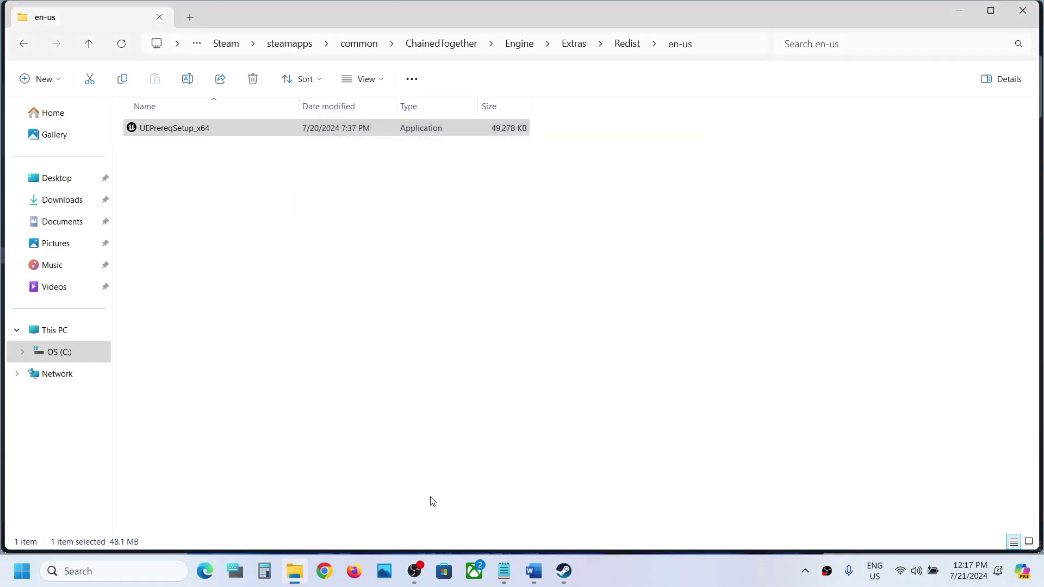
{"action": "left_click", "coordinate": [30, 581]}
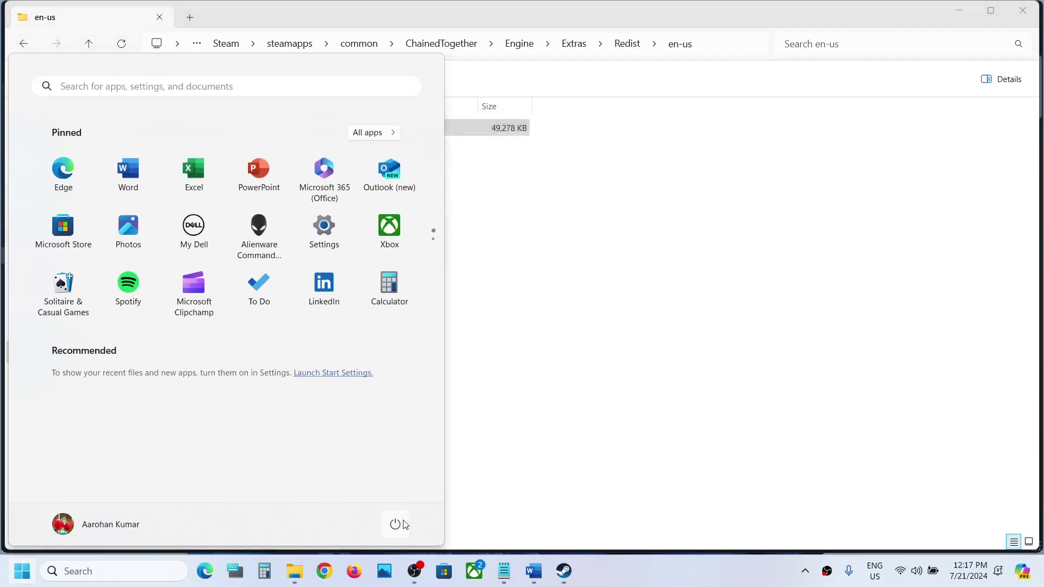
{"action": "left_click", "coordinate": [396, 523]}
{"action": "key", "text": "Escape"}
{"action": "key", "text": "Escape"}
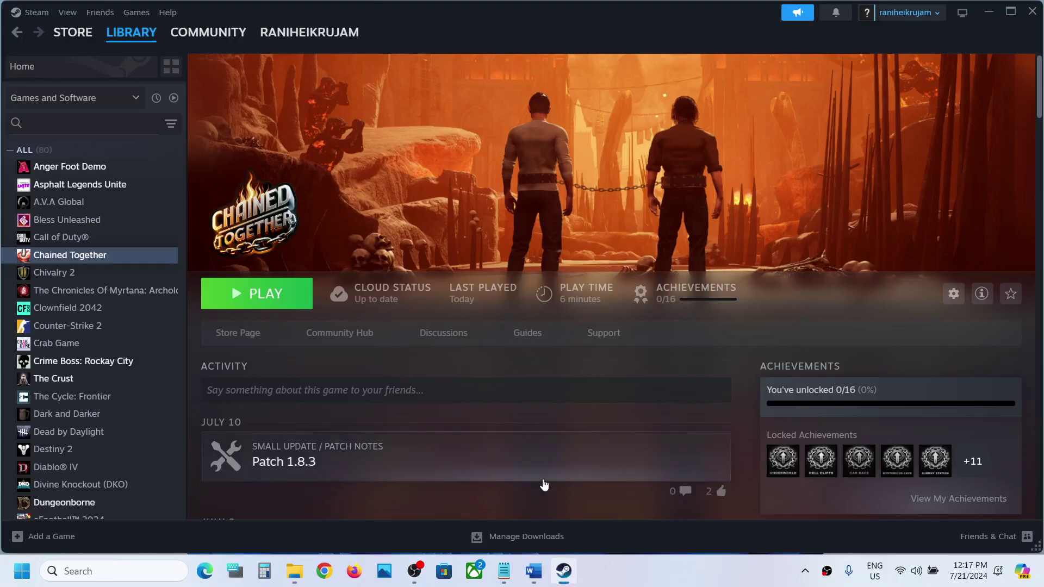
Switch to the Word document and copy the Microsoft support link under "Install Visual C++ Files".
{"action": "mouse_move", "coordinate": [541, 582]}
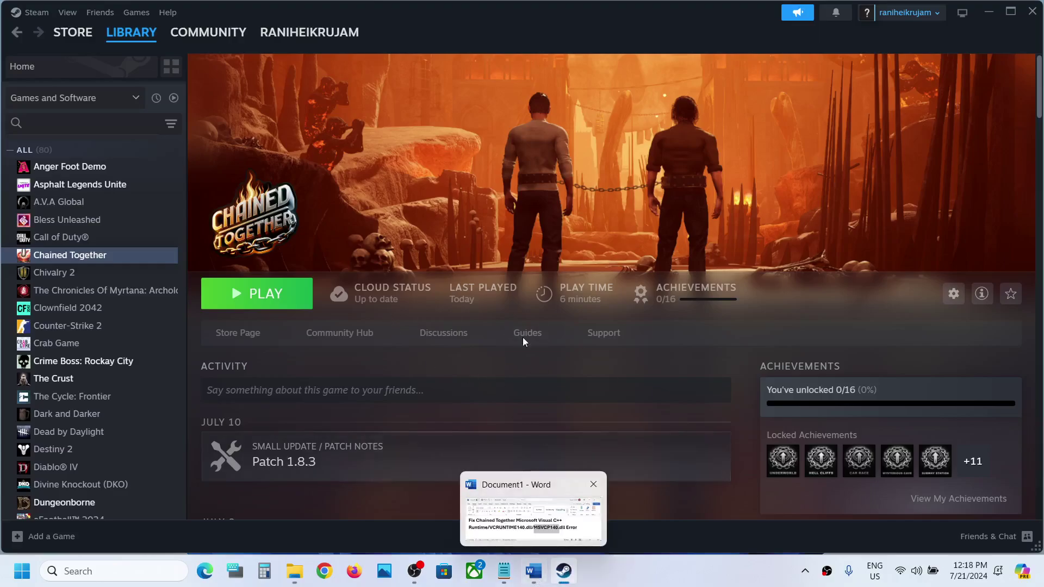
{"action": "left_click", "coordinate": [541, 580]}
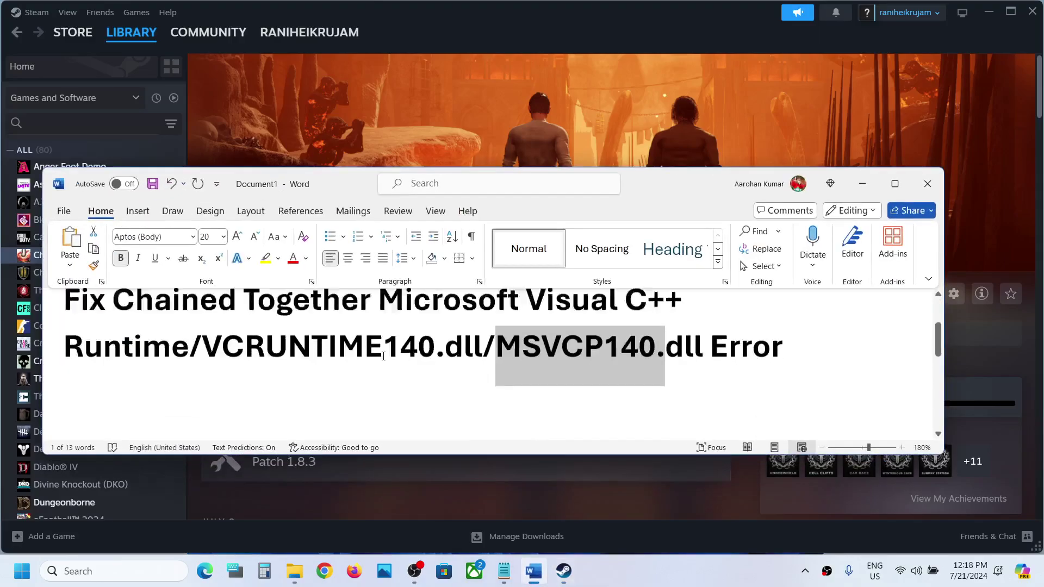
{"action": "scroll", "coordinate": [413, 370], "scroll_direction": "down", "scroll_amount": 5}
{"action": "left_click", "coordinate": [895, 183]}
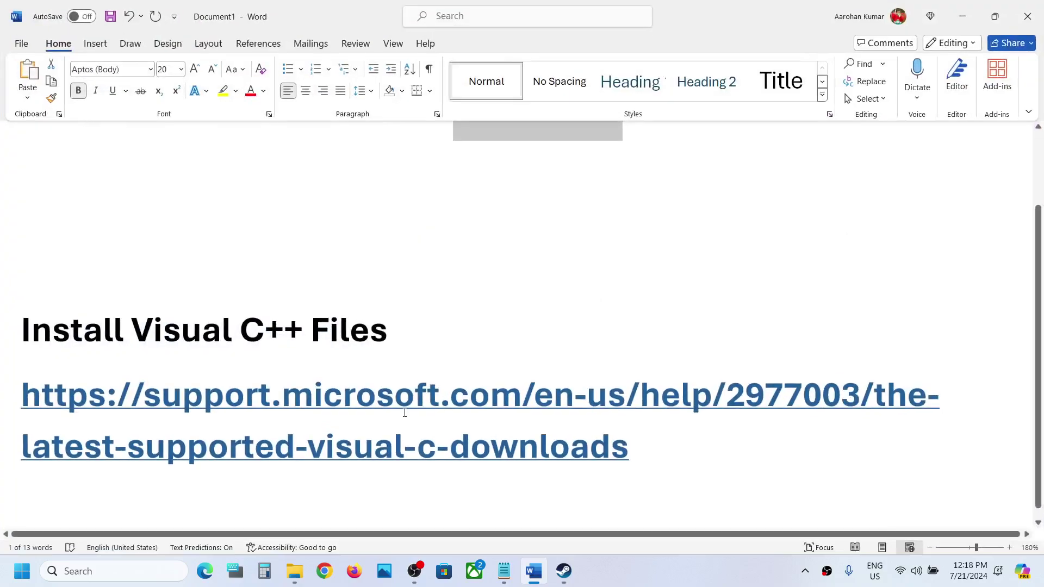
{"action": "scroll", "coordinate": [403, 413], "scroll_direction": "up", "scroll_amount": 2}
{"action": "scroll", "coordinate": [403, 413], "scroll_direction": "down", "scroll_amount": 2}
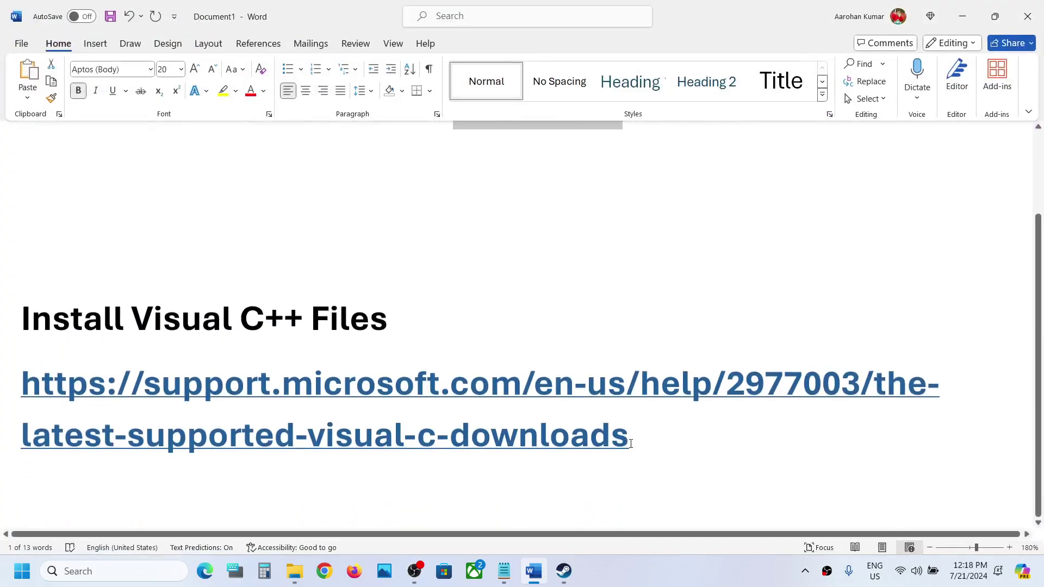
{"action": "left_click_drag", "start_coordinate": [631, 443], "coordinate": [21, 383]}
{"action": "right_click", "coordinate": [49, 397]}
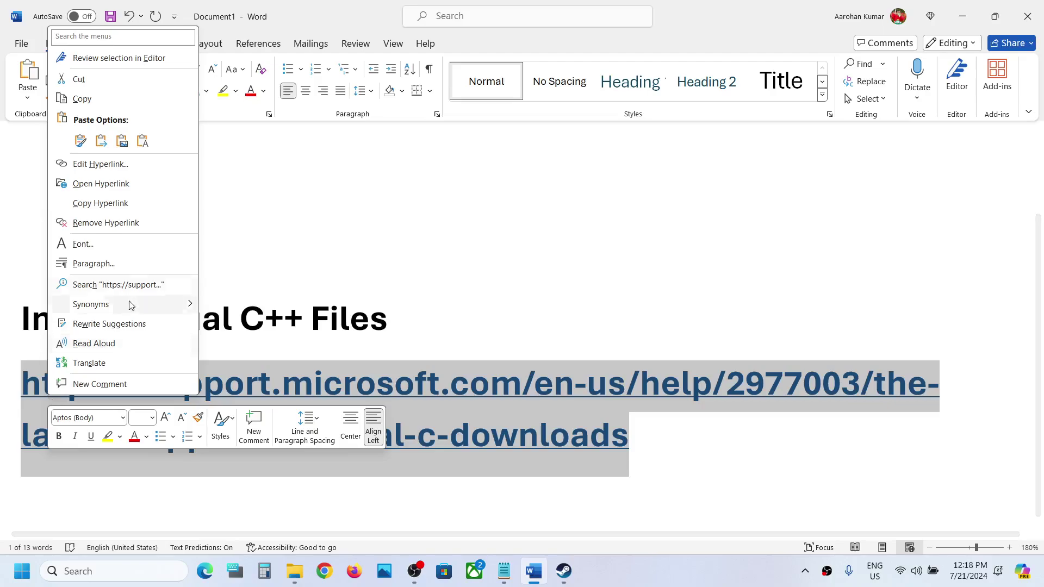
{"action": "left_click", "coordinate": [83, 100]}
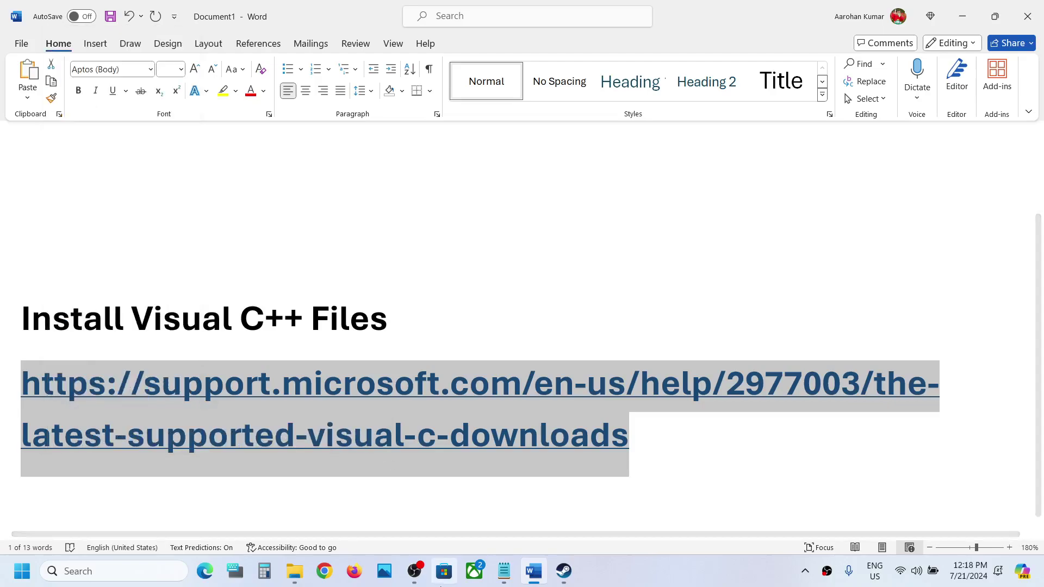
Switch to Chrome and load the copied link support.microsoft.com/en-us/help/2977003/the-latest-supported-visual-c-downloads.
{"action": "left_click", "coordinate": [326, 575]}
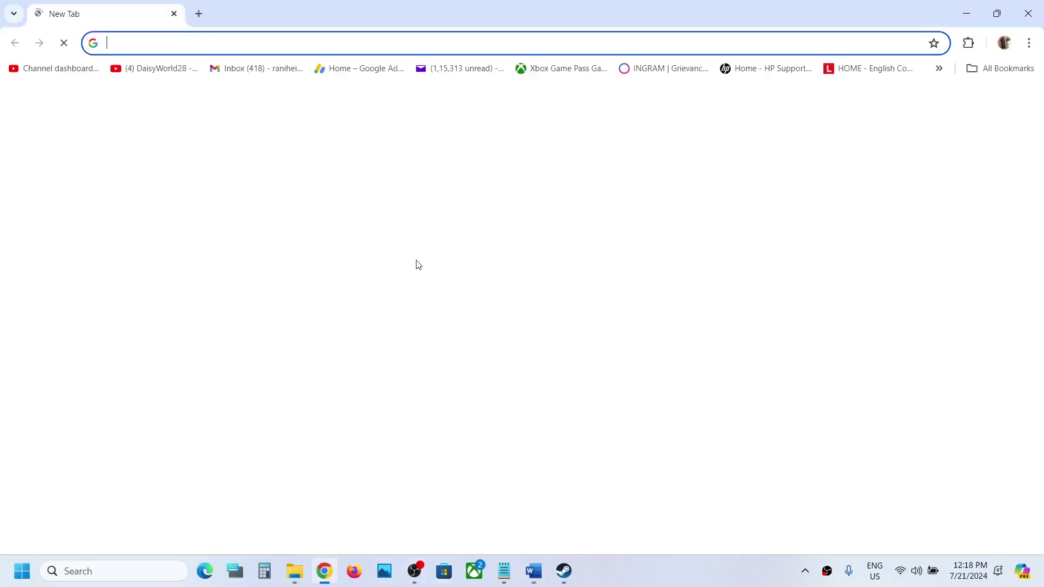
{"action": "key", "text": "ctrl+v"}
{"action": "key", "text": "Return"}
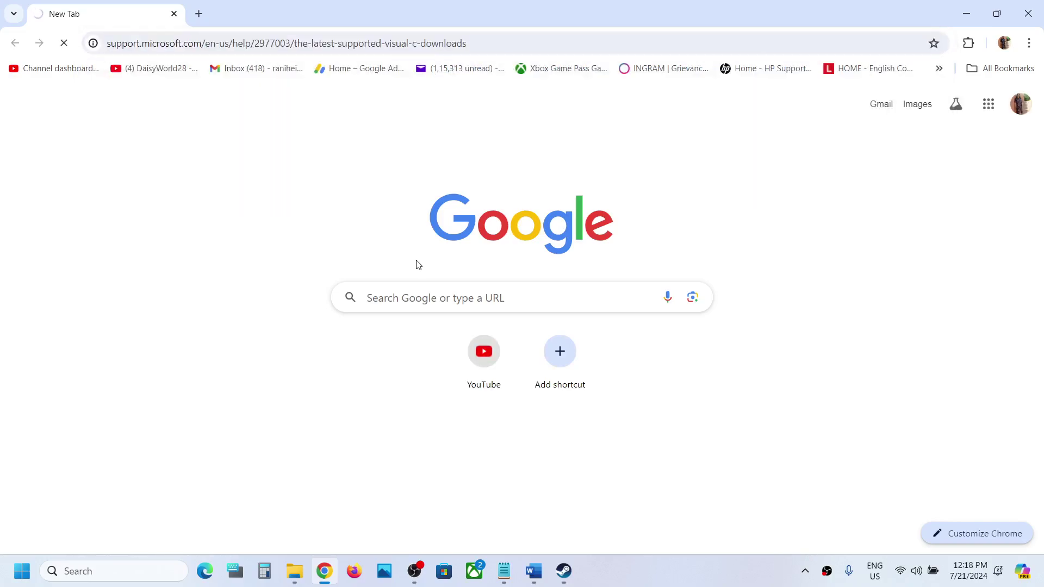
Download the latest X86 Visual C++ 2015-2022 Redistributable from the architecture table, run it and start its repair.
{"action": "scroll", "coordinate": [406, 281], "scroll_direction": "down", "scroll_amount": 7}
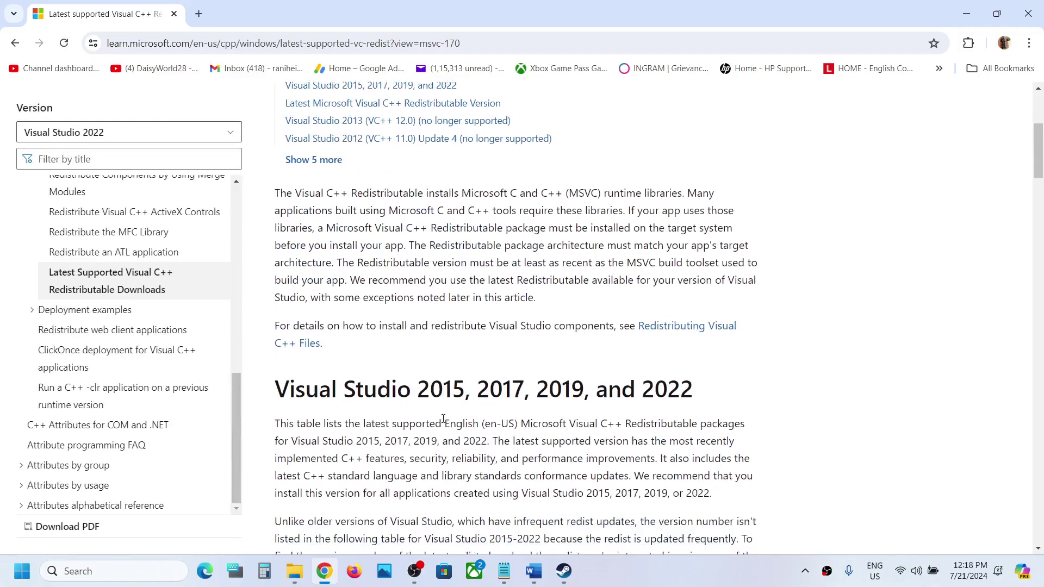
{"action": "left_click_drag", "start_coordinate": [325, 266], "coordinate": [761, 265]}
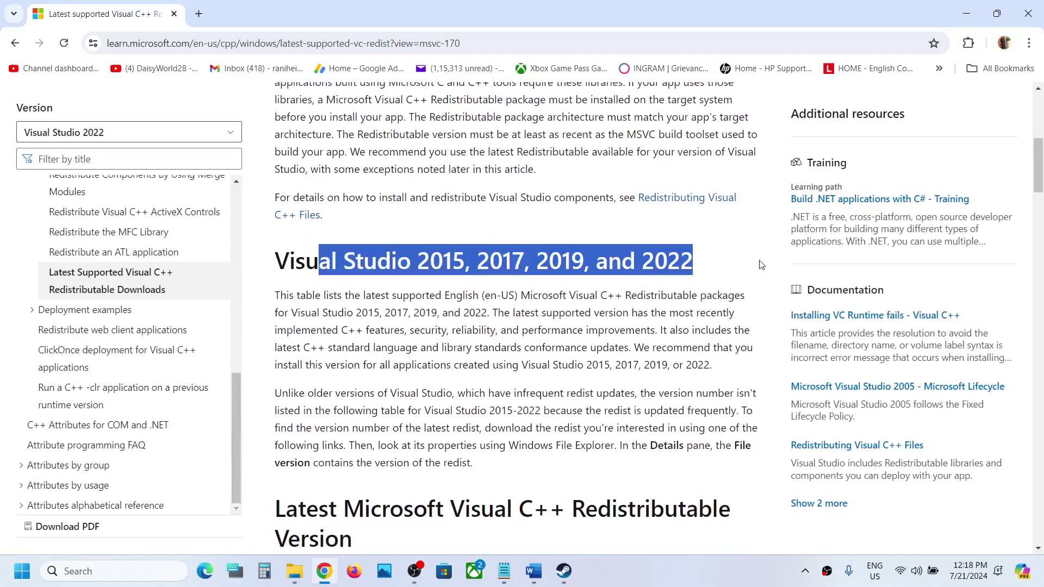
{"action": "scroll", "coordinate": [429, 411], "scroll_direction": "down", "scroll_amount": 8}
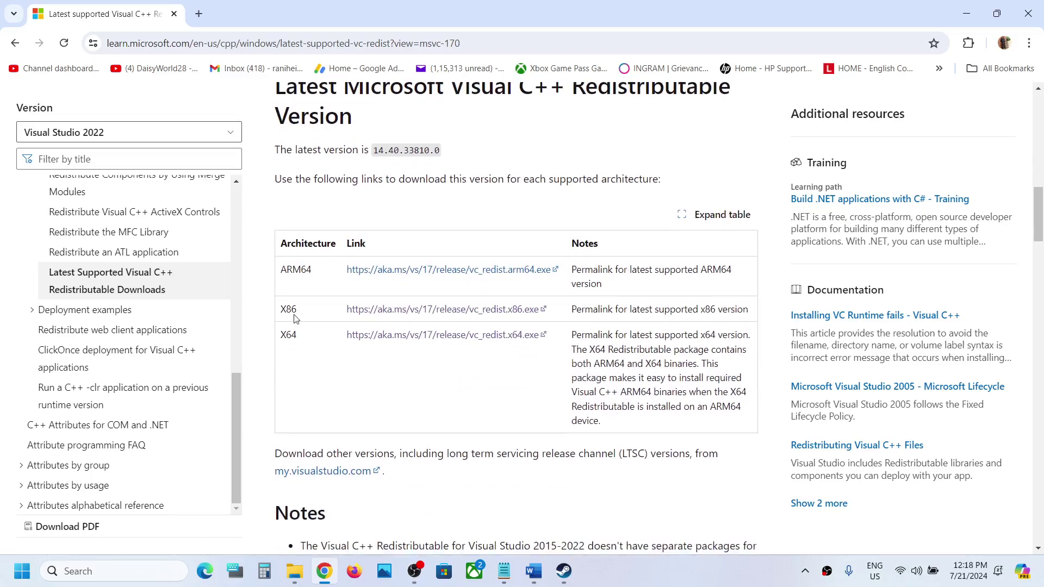
{"action": "double_click", "coordinate": [292, 309]}
{"action": "left_click", "coordinate": [435, 311]}
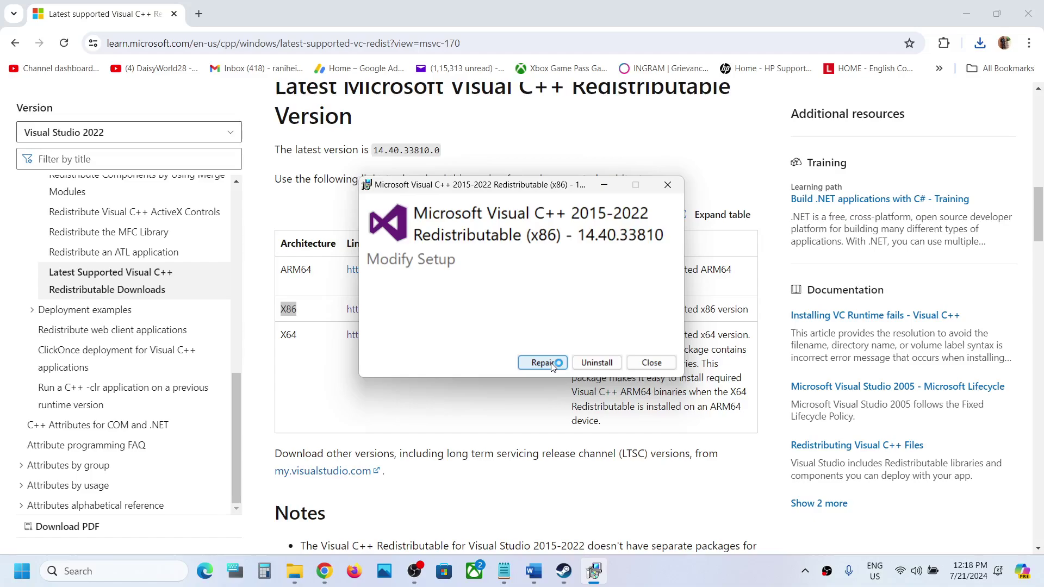
{"action": "left_click", "coordinate": [541, 363]}
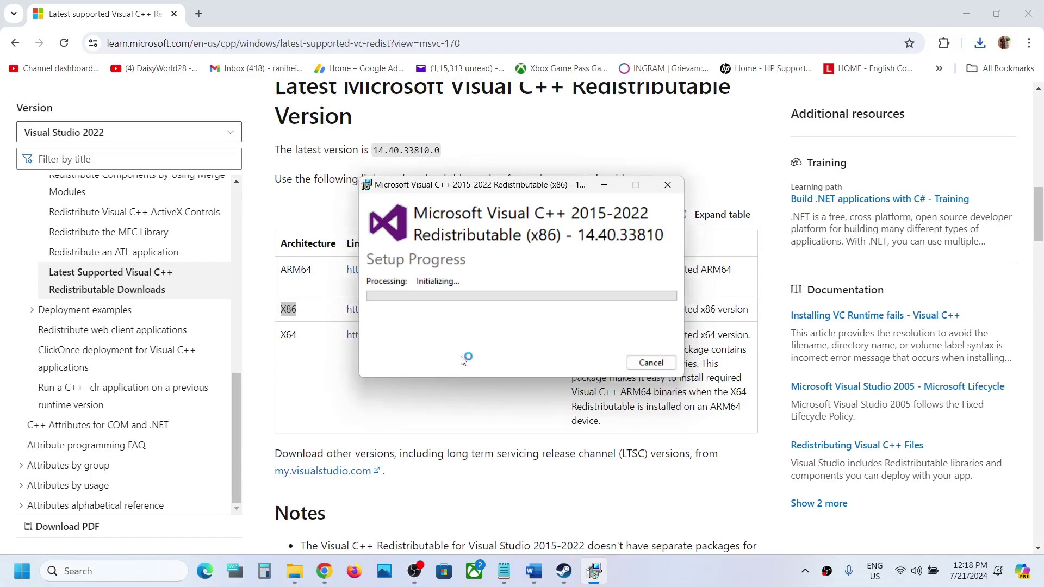
Download the latest X64 Visual C++ 2015-2022 Redistributable from the architecture table, run it and start its repair.
{"action": "left_click", "coordinate": [302, 338]}
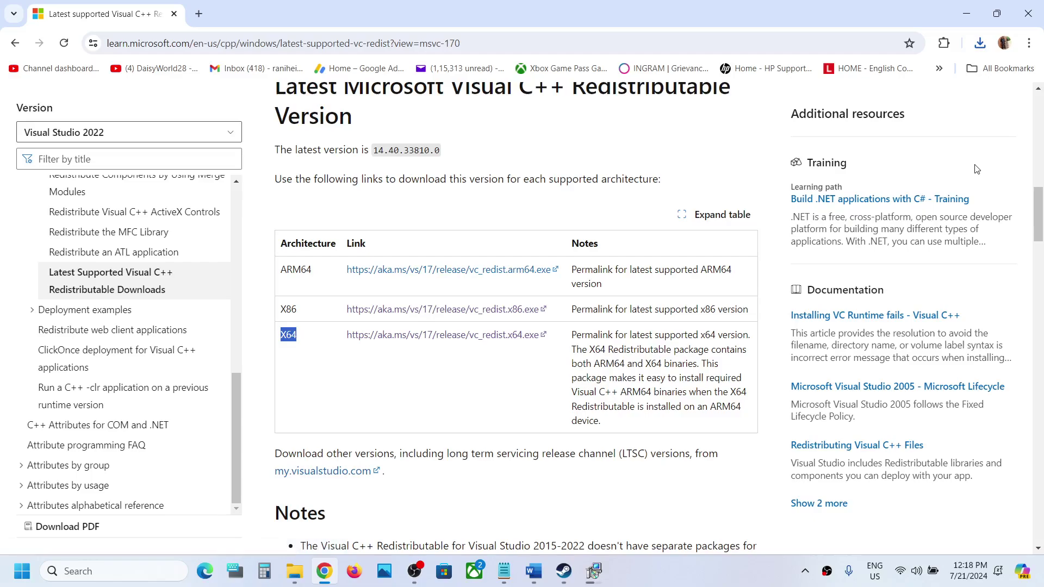
{"action": "left_click", "coordinate": [479, 336]}
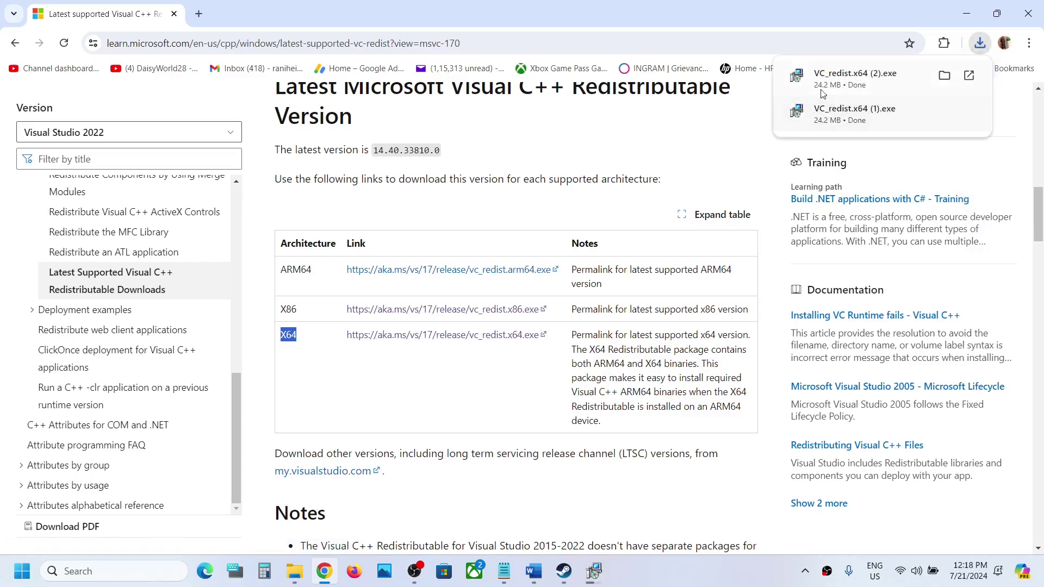
{"action": "left_click", "coordinate": [861, 83]}
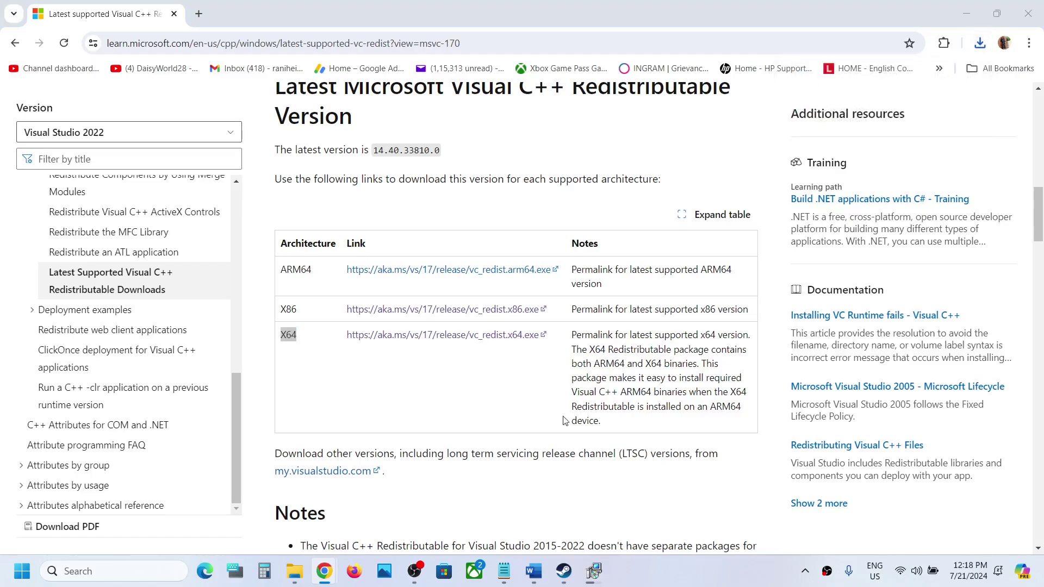
{"action": "left_click", "coordinate": [546, 363]}
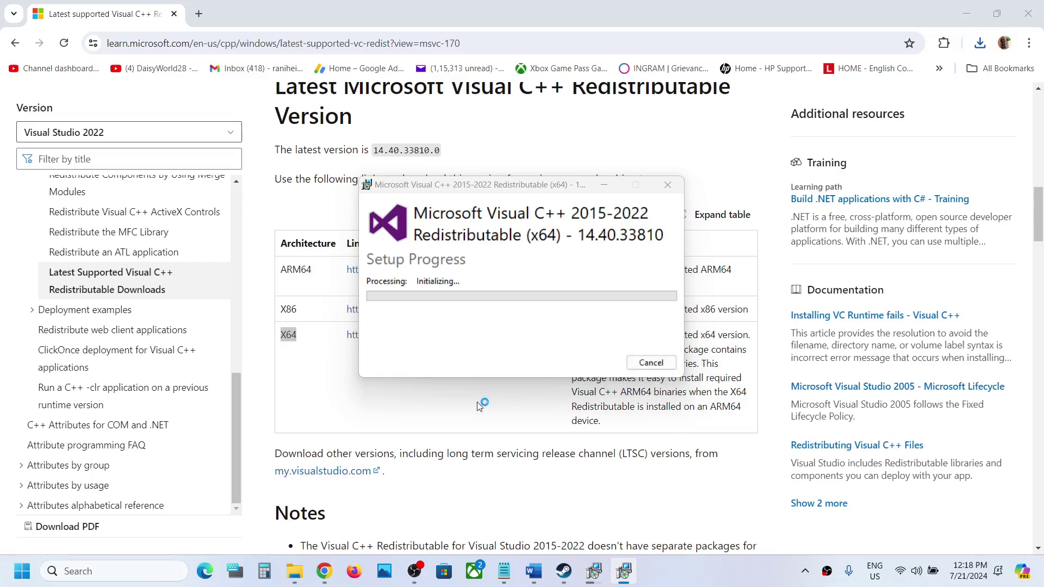
Bring the x86 redistributable setup to the front and move the x64 setup window clear of it to follow both installations.
{"action": "left_click", "coordinate": [604, 569]}
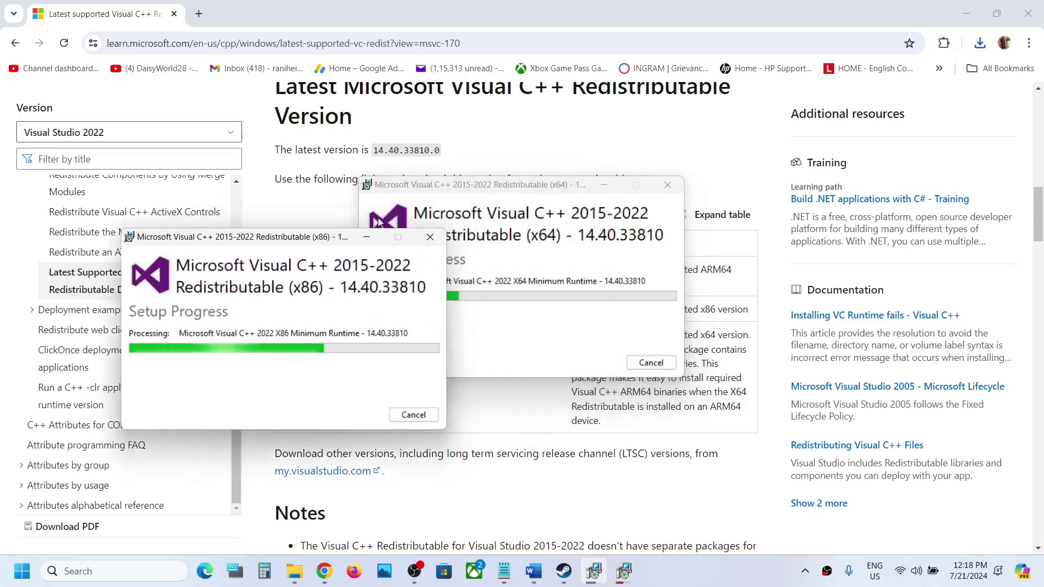
{"action": "left_click_drag", "start_coordinate": [531, 184], "coordinate": [674, 248]}
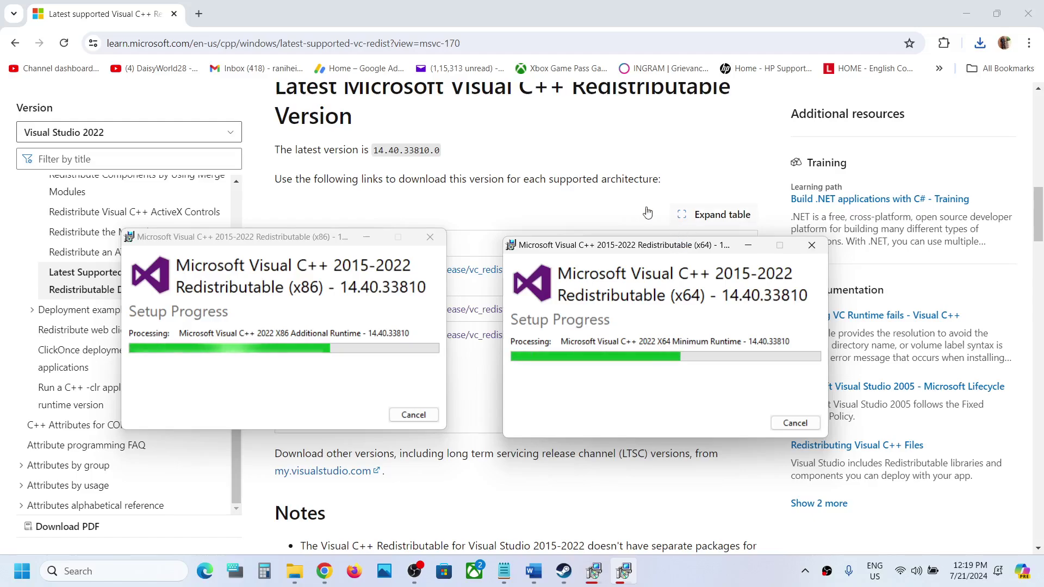
{"action": "left_click", "coordinate": [709, 567]}
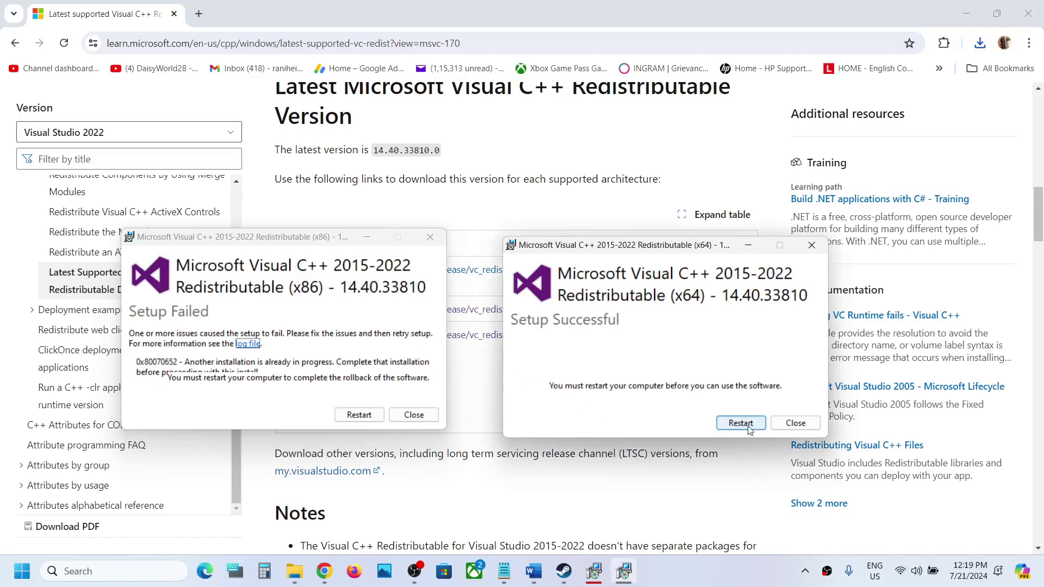
{"action": "left_click", "coordinate": [20, 583]}
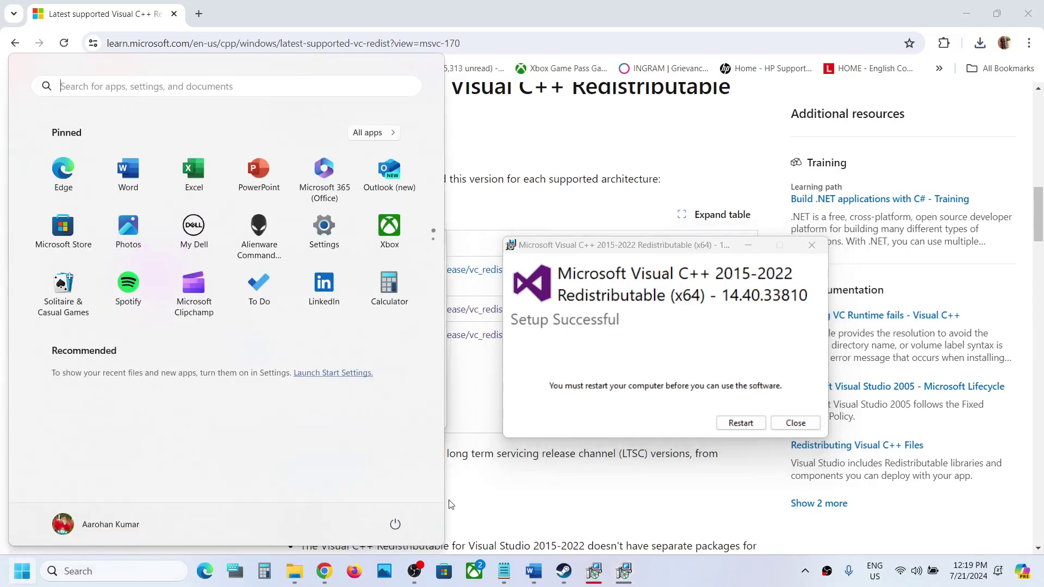
{"action": "left_click", "coordinate": [396, 524]}
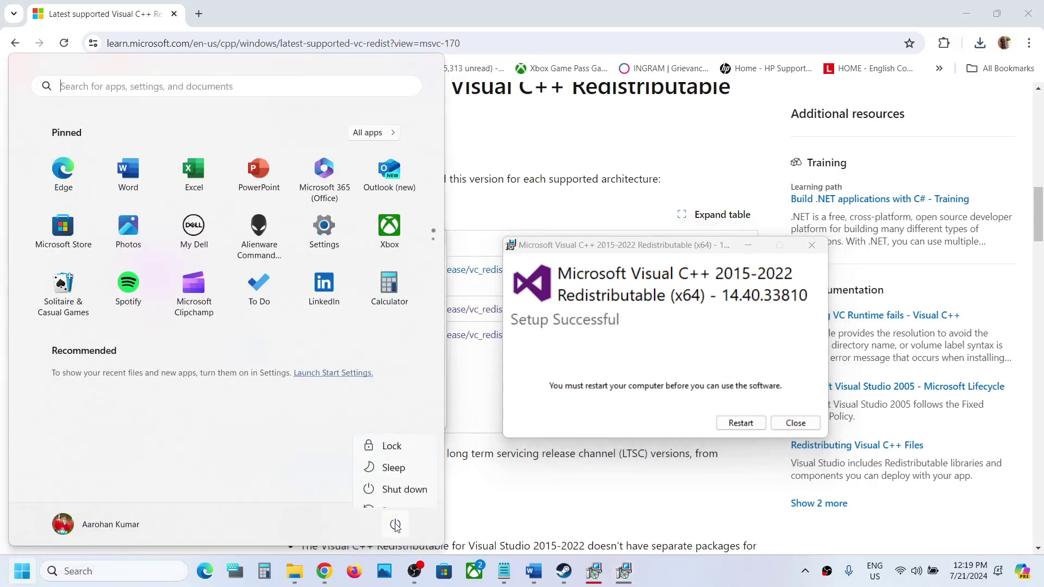
{"action": "left_click", "coordinate": [553, 488]}
Switch to Steam, verify the integrity of Chained Together's installed game files and close its properties.
{"action": "left_click", "coordinate": [552, 487]}
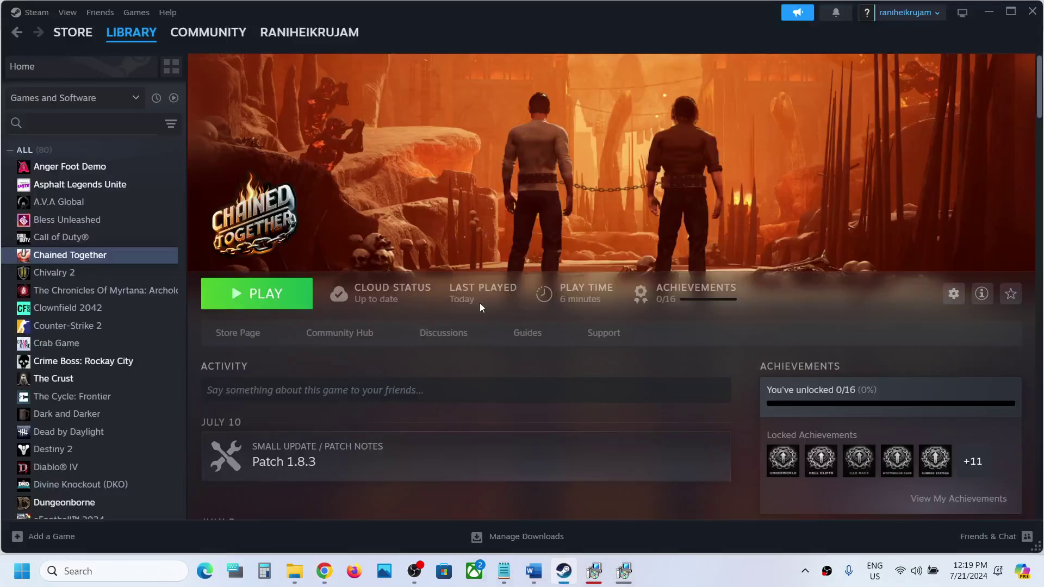
{"action": "right_click", "coordinate": [98, 254]}
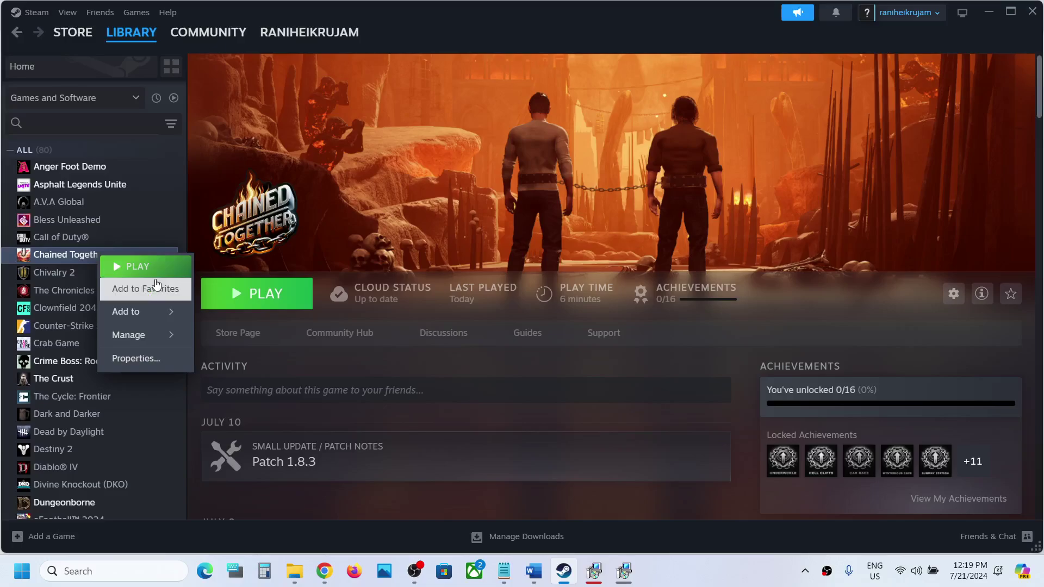
{"action": "left_click", "coordinate": [144, 360]}
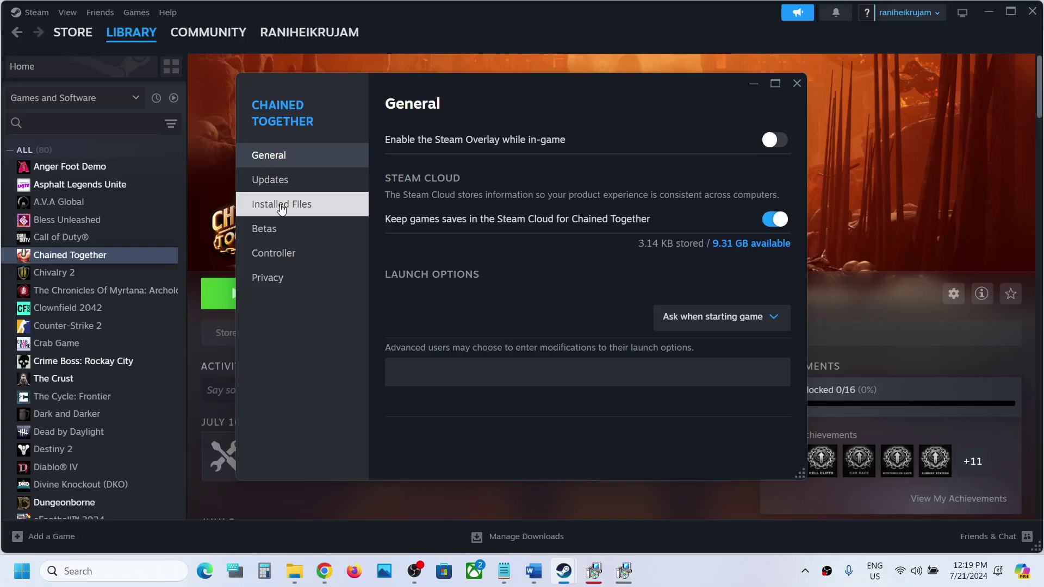
{"action": "left_click", "coordinate": [281, 210]}
{"action": "left_click", "coordinate": [718, 238]}
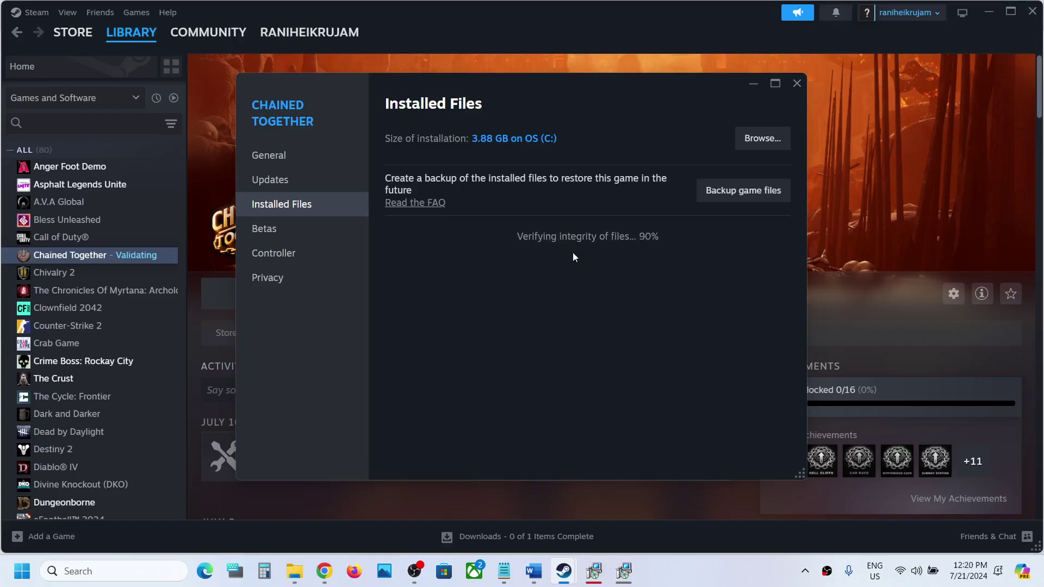
{"action": "left_click", "coordinate": [797, 83]}
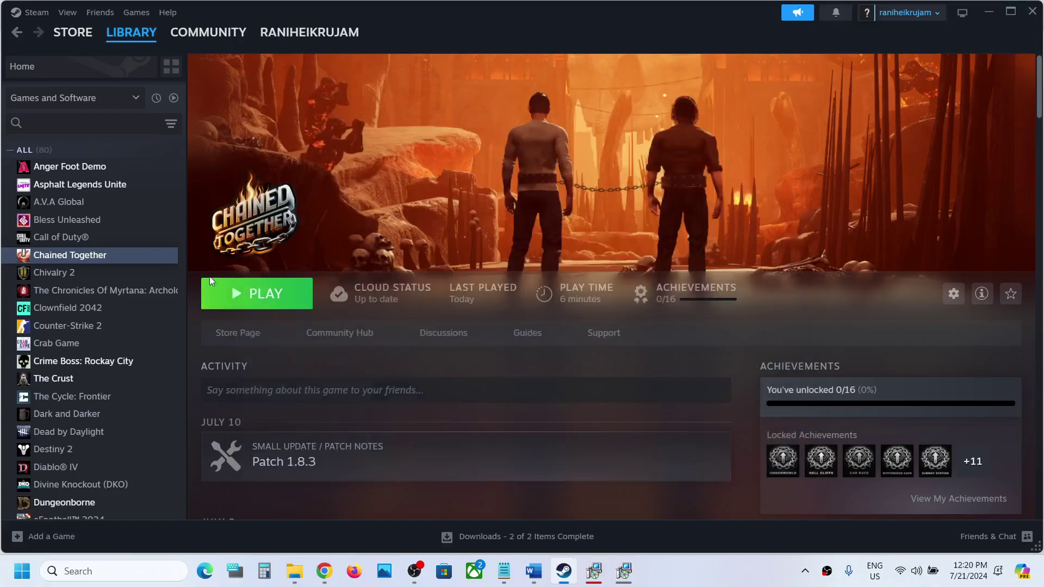
{"action": "right_click", "coordinate": [117, 256]}
{"action": "mouse_move", "coordinate": [163, 339]}
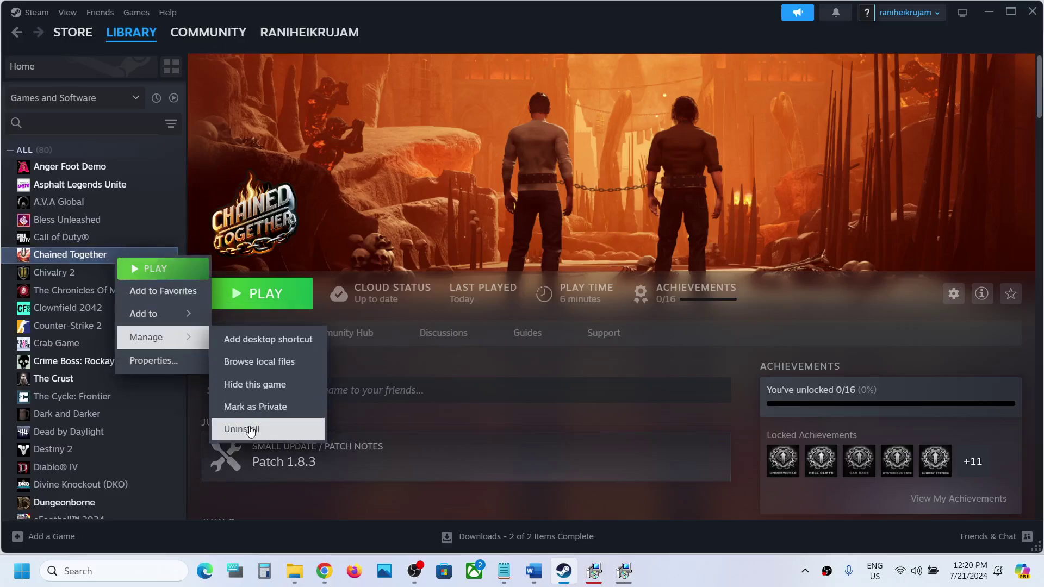
{"action": "left_click", "coordinate": [392, 176]}
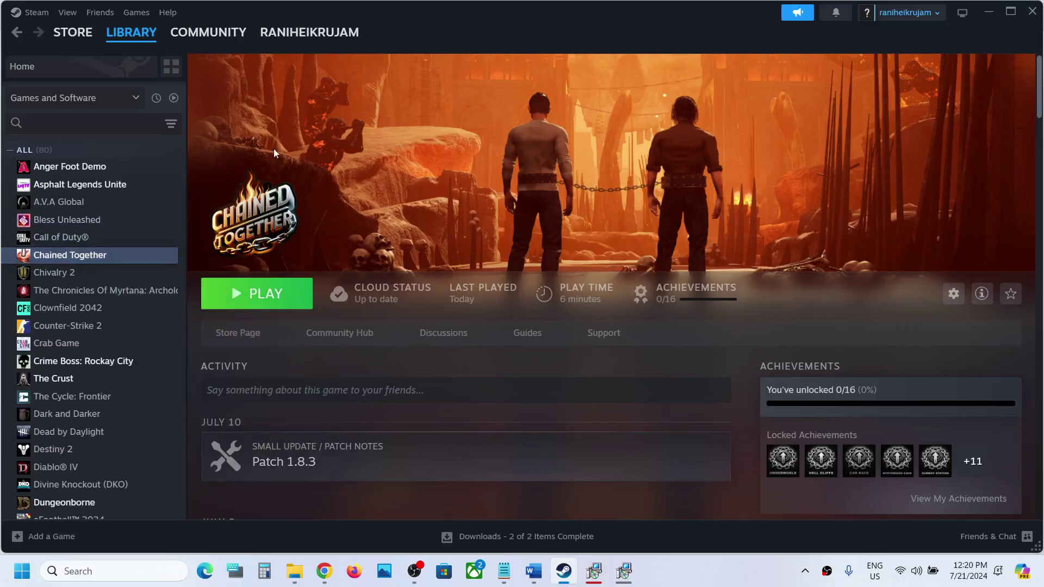